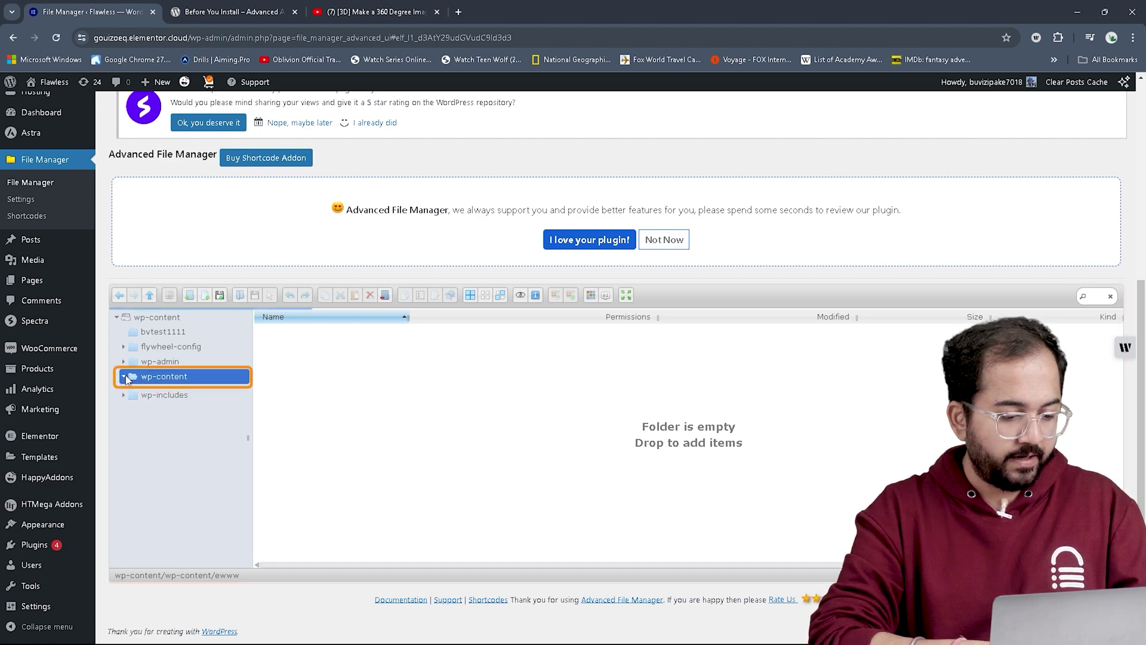
Browse into the wp-content/uploads/2024/01 folder in Advanced File Manager.
left_click(164, 377)
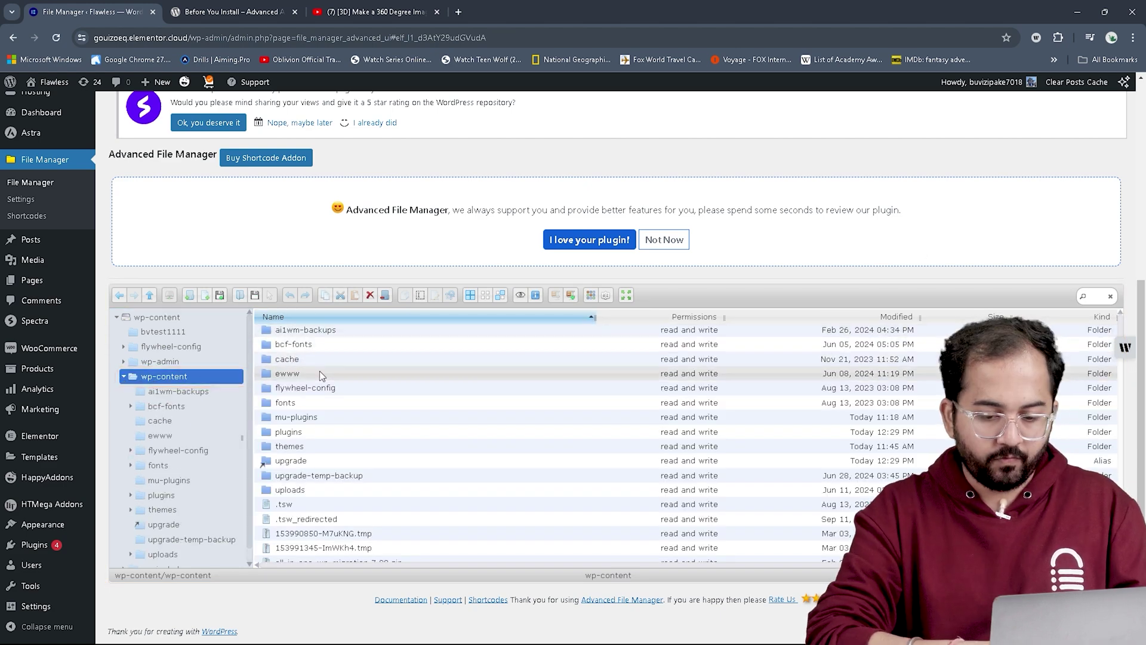
scroll(319, 403, "down", 2)
left_click(312, 433)
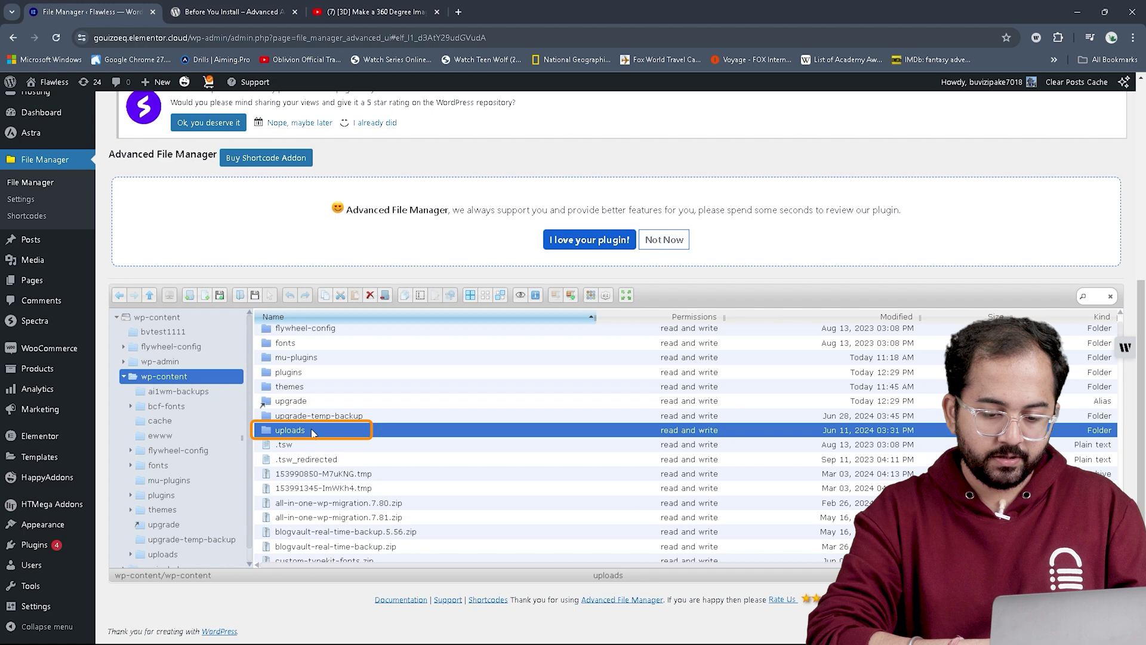
double_click(312, 432)
left_click(312, 387)
double_click(314, 388)
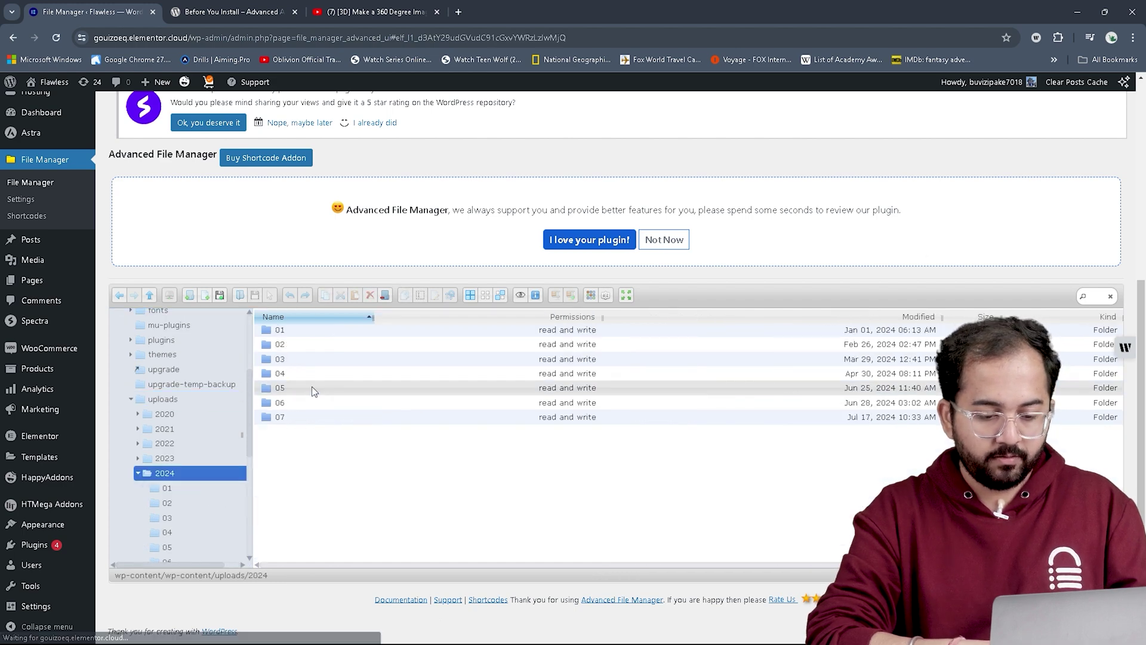
right_click(370, 398)
left_click(649, 479)
double_click(453, 329)
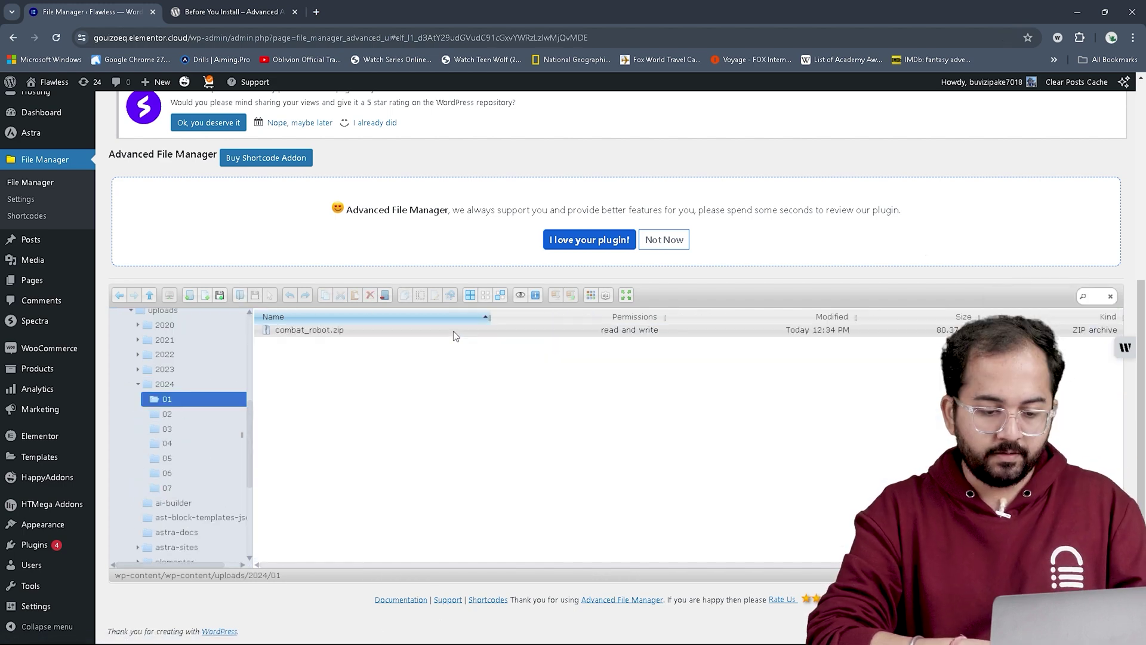
Extract combat_robot.zip into the current folder, then select the extracted scene.gltf.
right_click(453, 330)
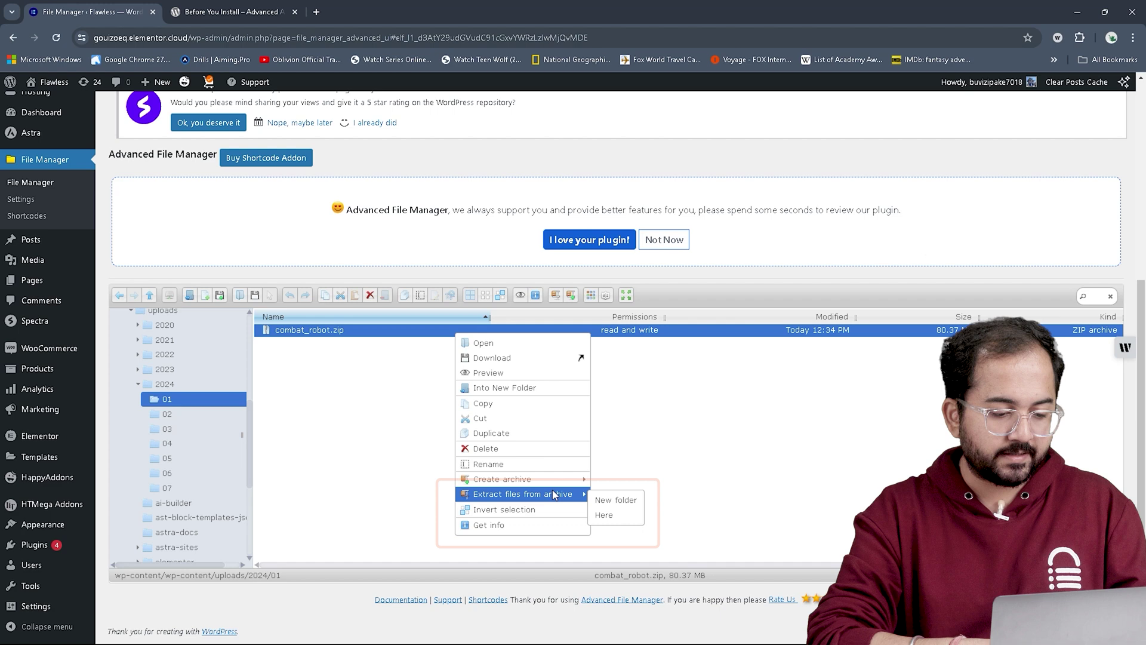
left_click(604, 515)
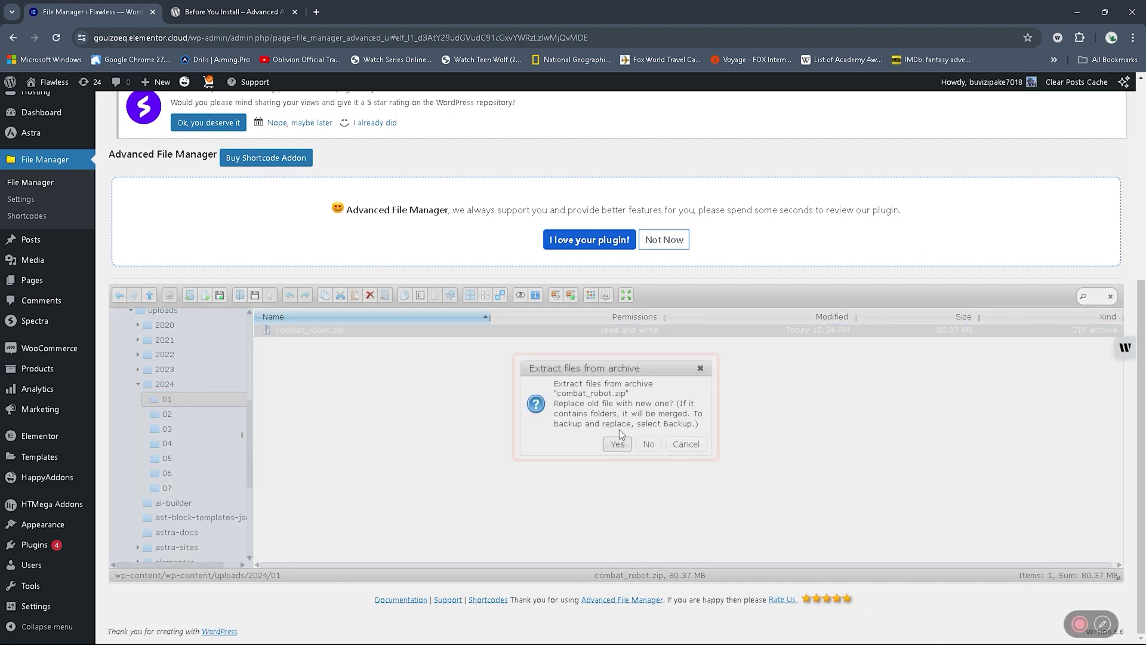
left_click(618, 445)
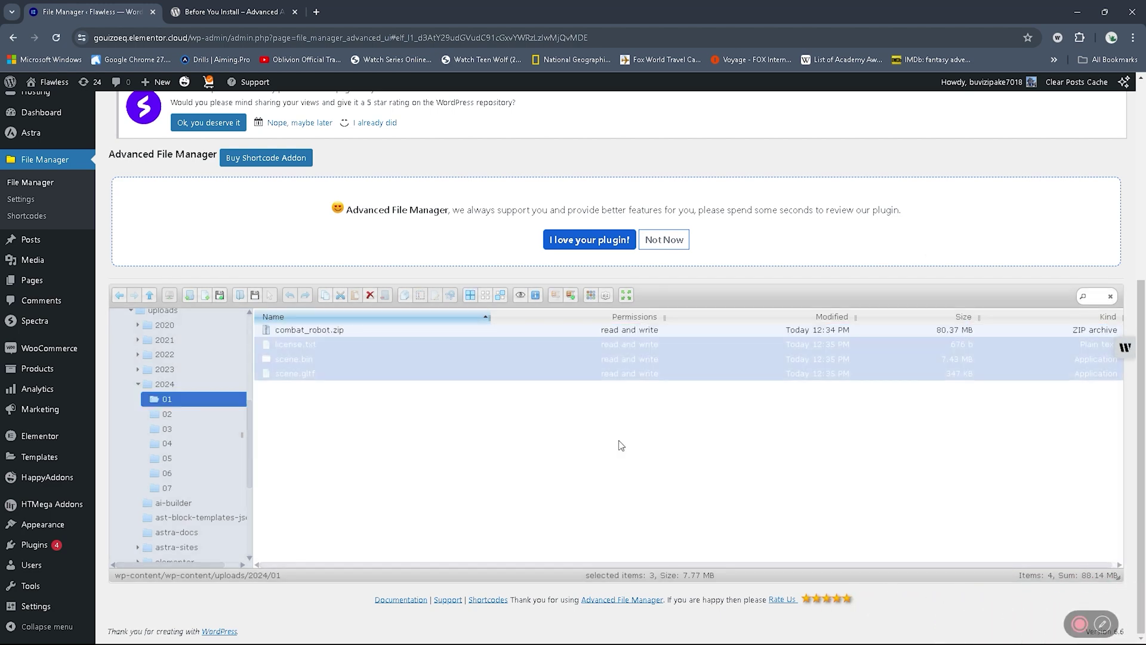
left_click(581, 436)
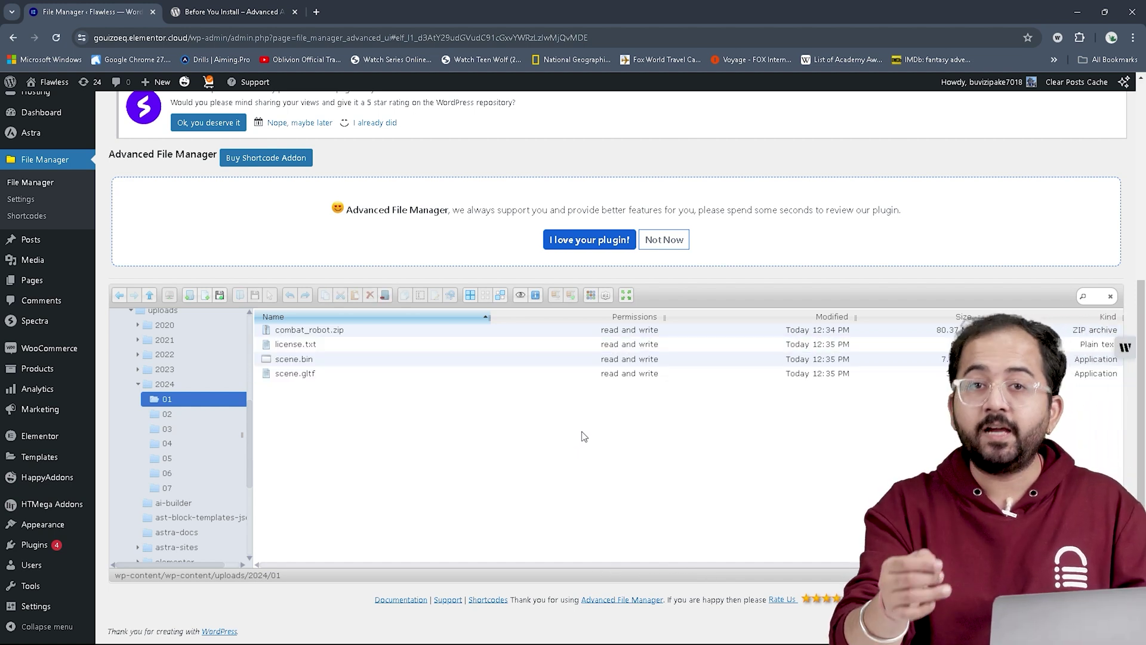
left_click(672, 373)
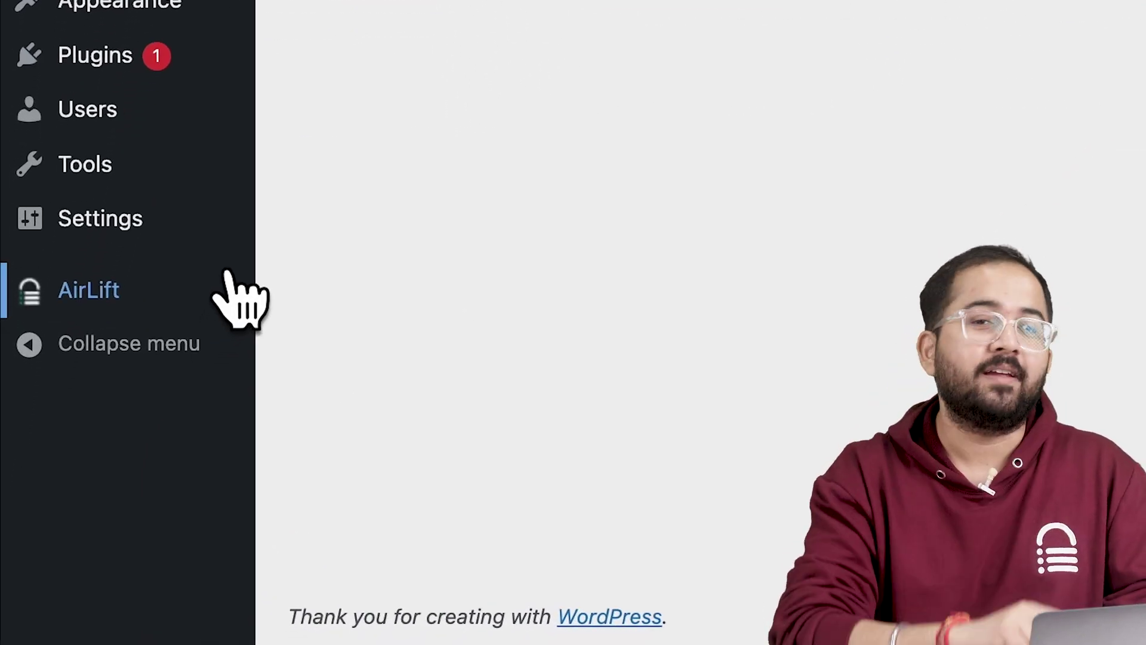
View the AirLift site performance report from the WordPress dashboard.
left_click(89, 511)
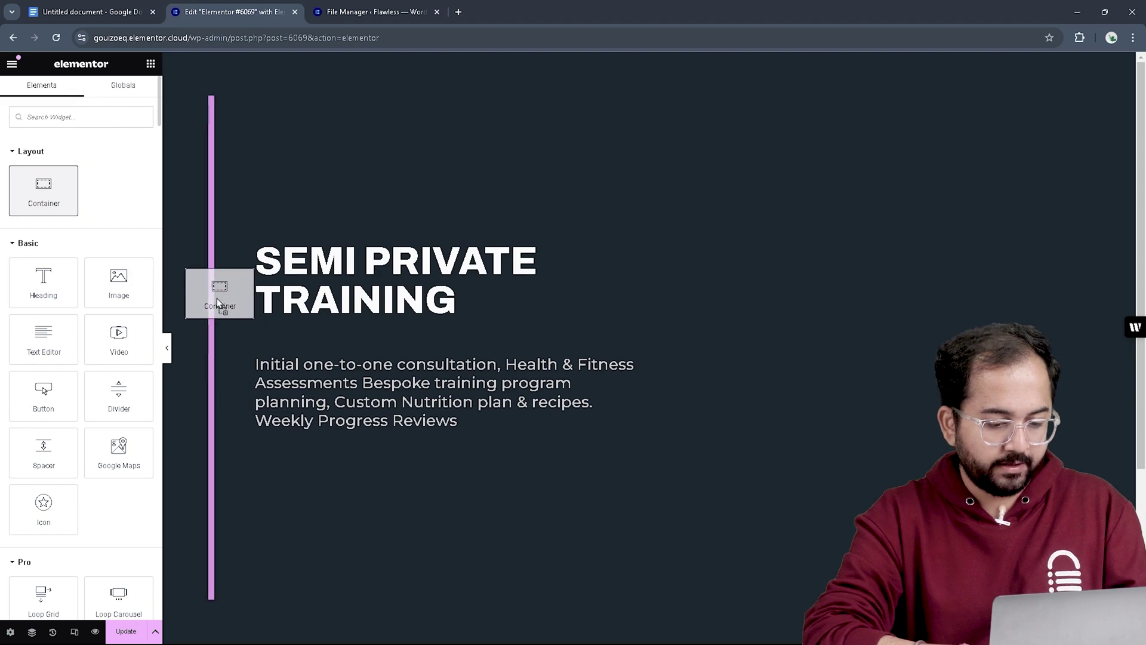
Add a container beside the training text with an HTML widget holding the pasted model-viewer code.
left_click_drag(217, 299, 217, 298)
left_click(151, 63)
left_click(72, 117)
type("html")
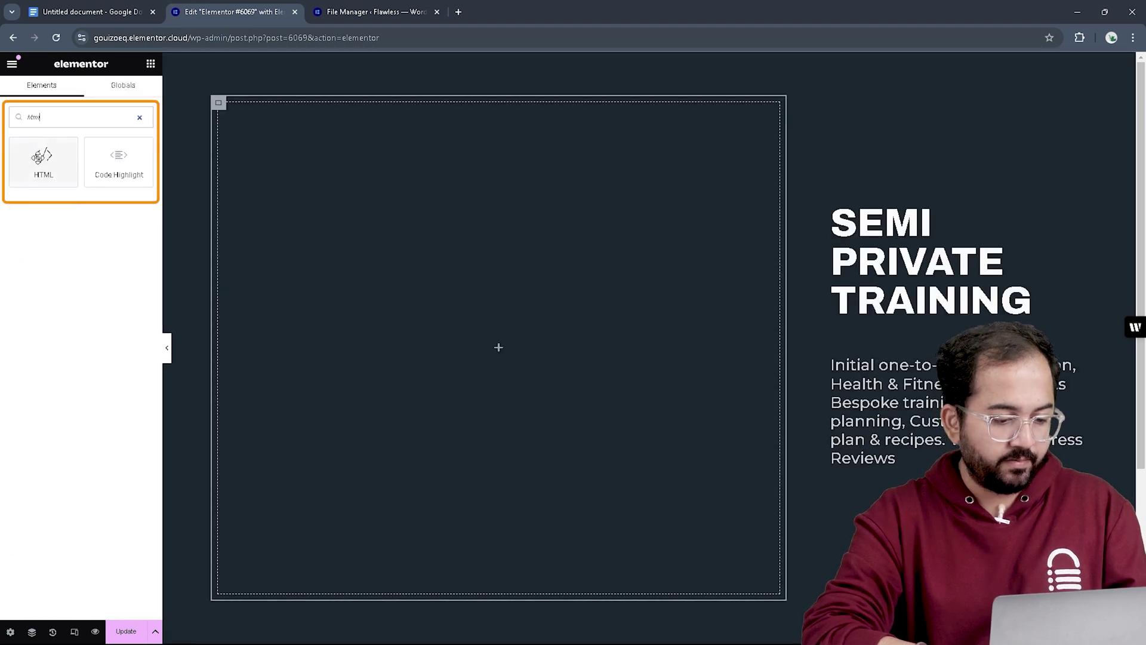
left_click_drag(43, 158, 438, 255)
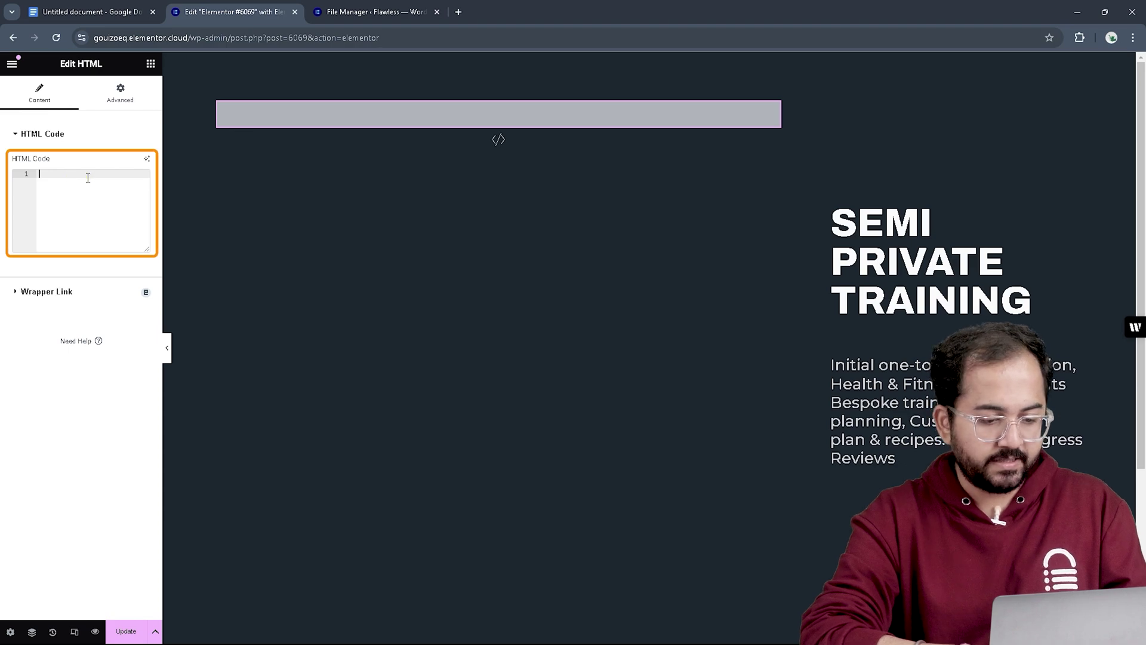
key("ctrl+v")
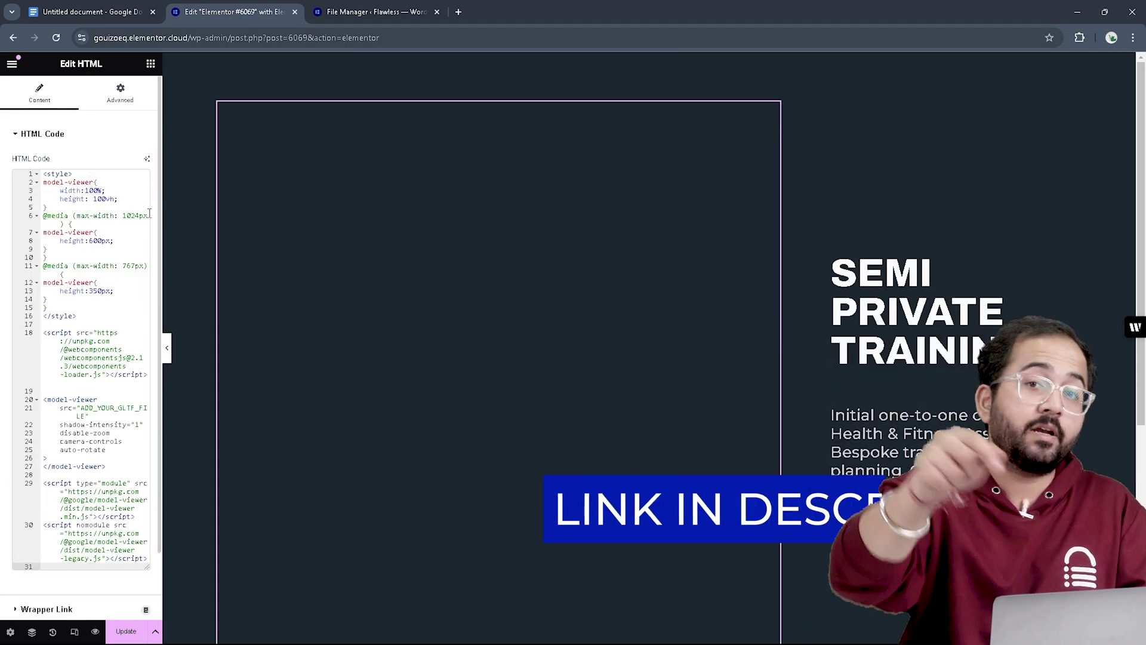
Copy the link address of scene.gltf from its file details in the Combat Robot folder.
left_click(358, 12)
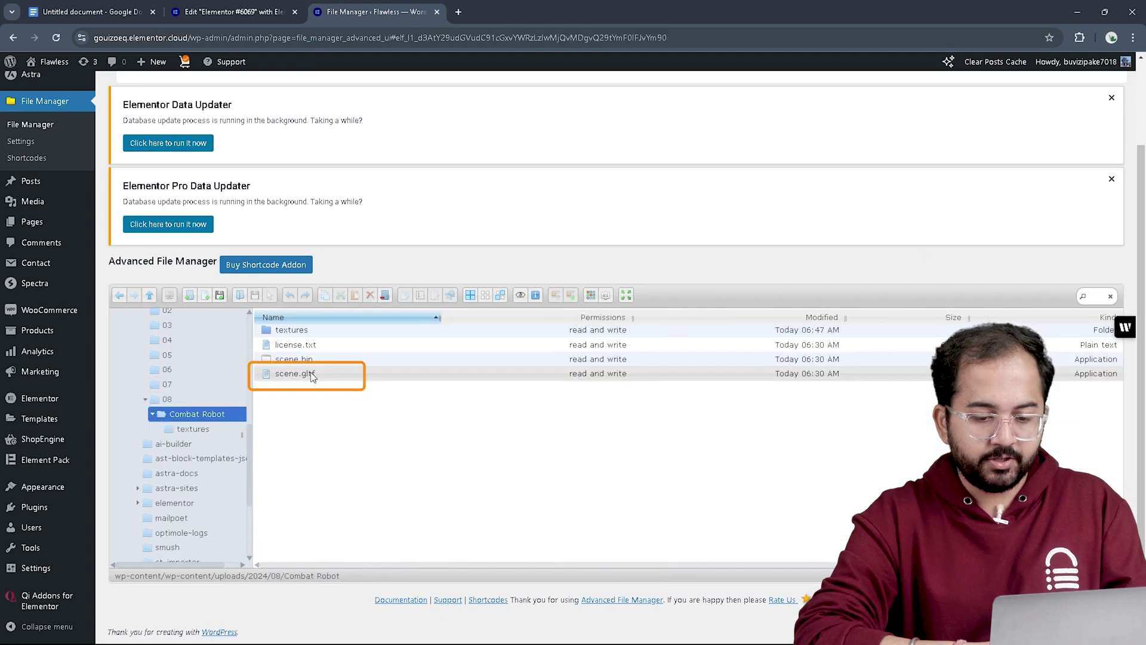
left_click(310, 374)
right_click(311, 376)
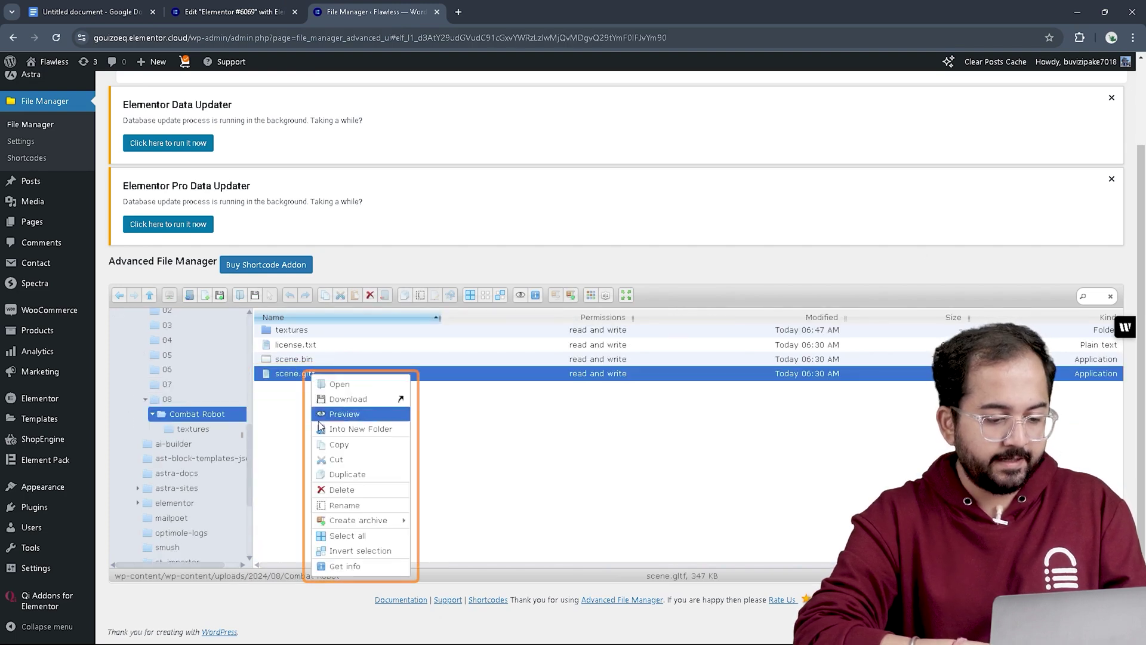
left_click(333, 566)
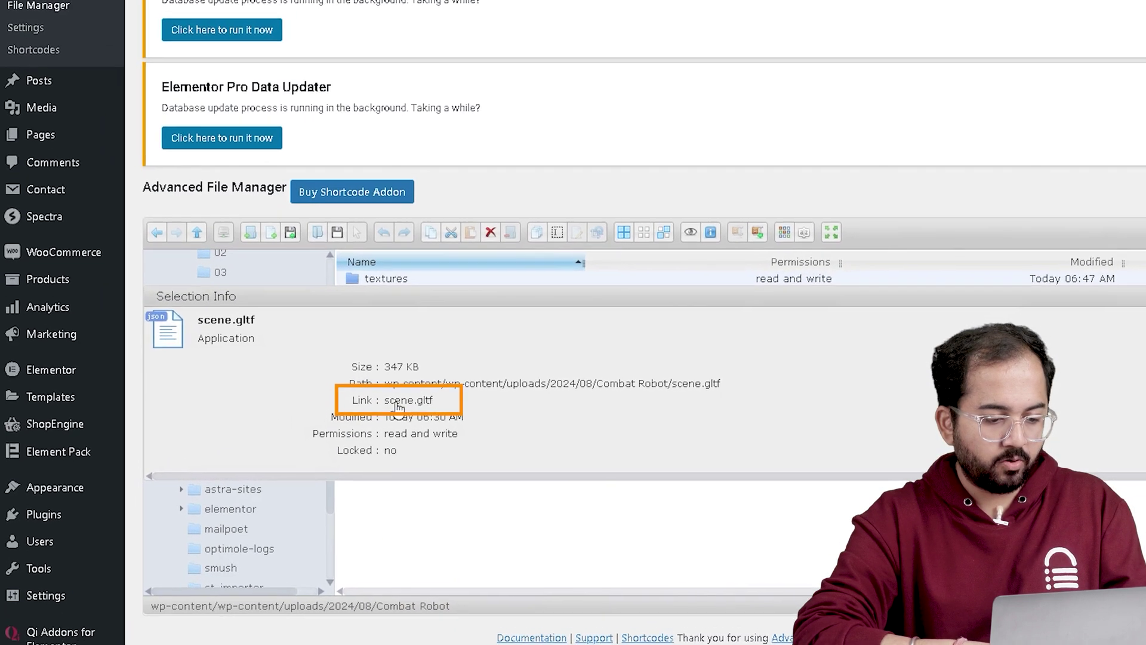
right_click(418, 402)
left_click(455, 543)
Replace the ADD_YOUR_GLTF_FILE placeholder in the HTML code with the scene.gltf link.
left_click(233, 11)
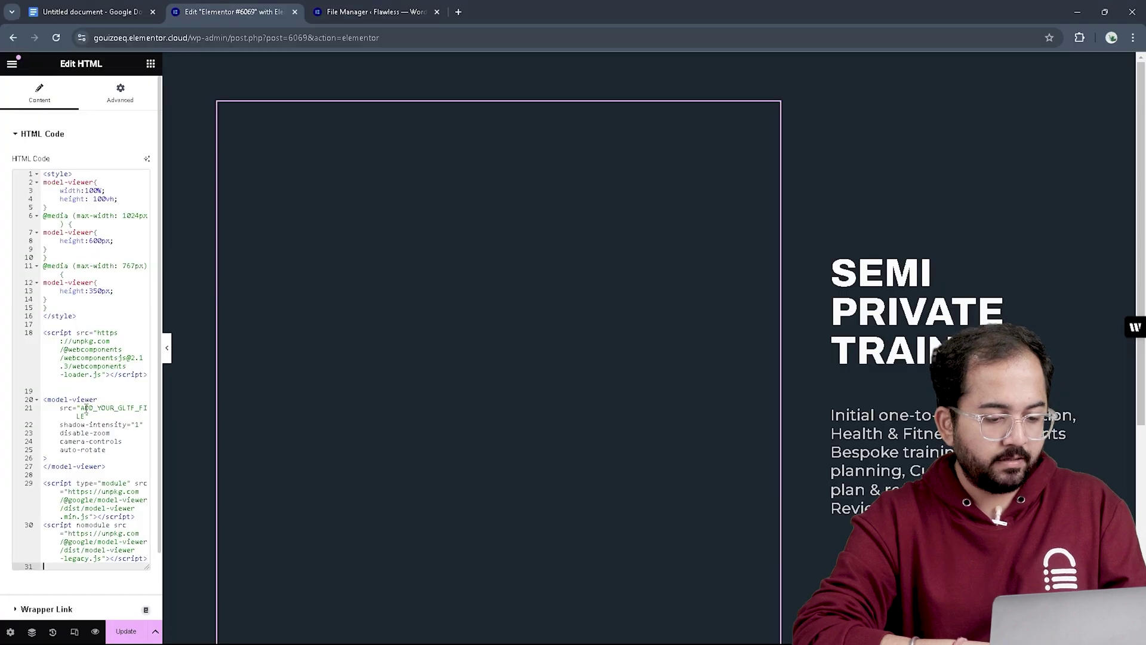
double_click(85, 409)
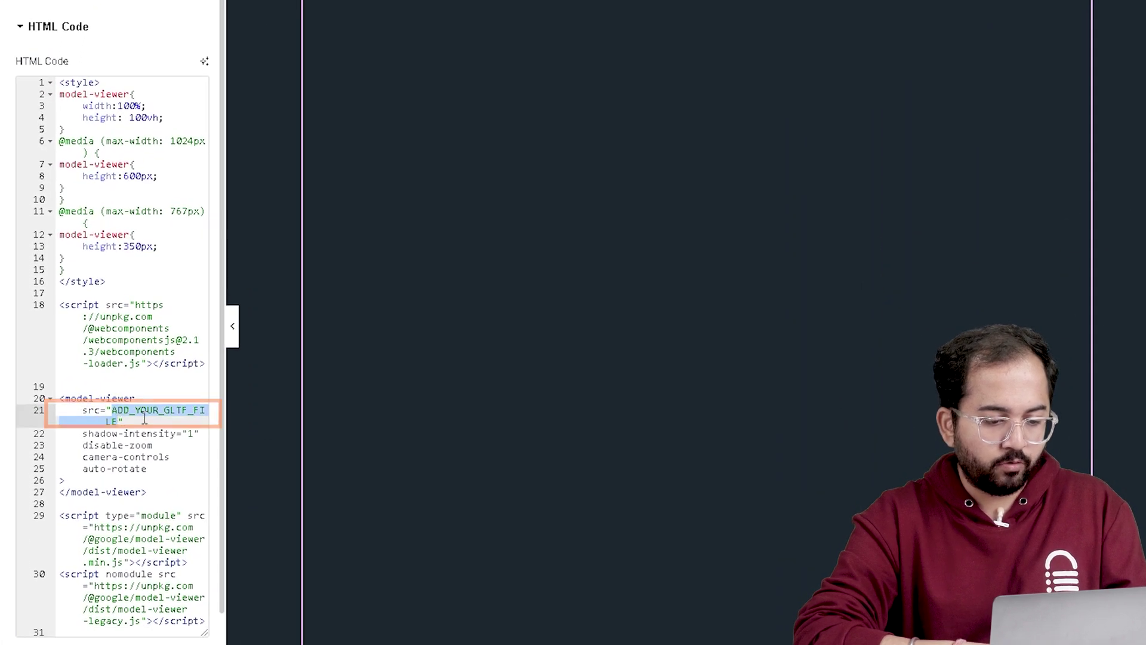
key("ctrl+v")
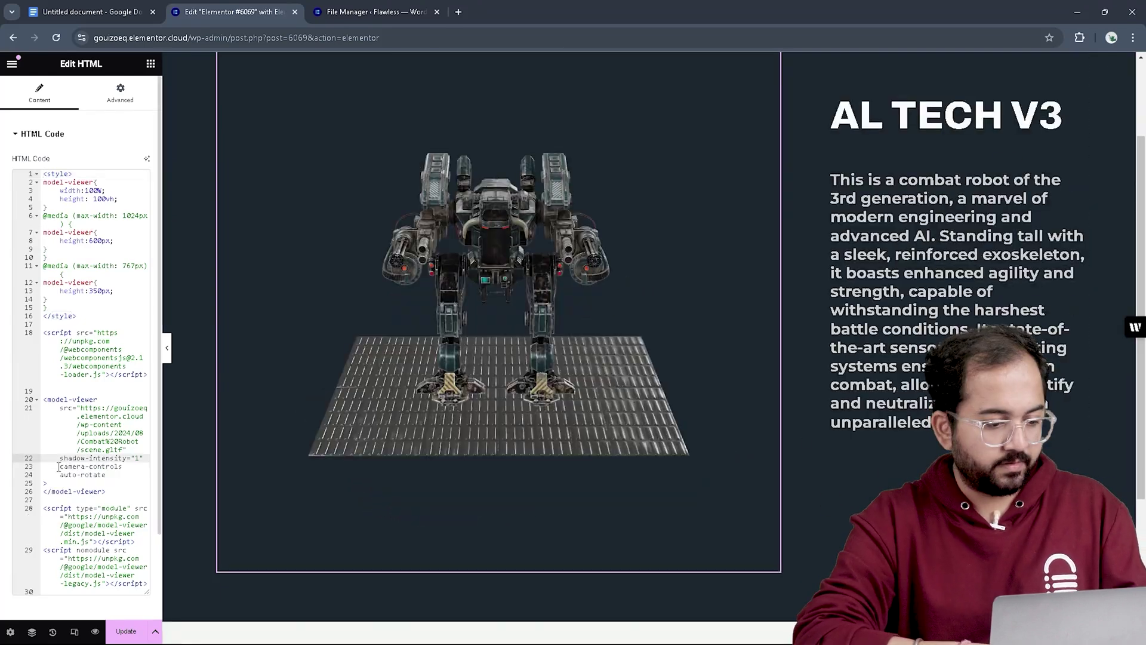
Update the page, preview it, and drag the combat robot to face the front.
left_click(126, 630)
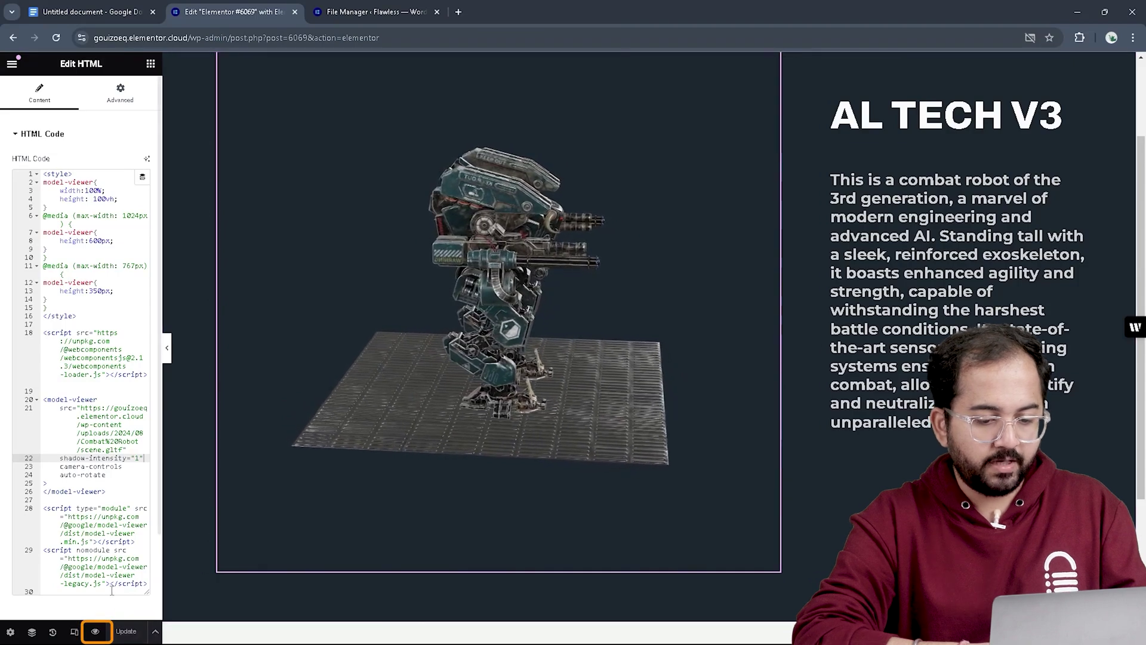
left_click(94, 631)
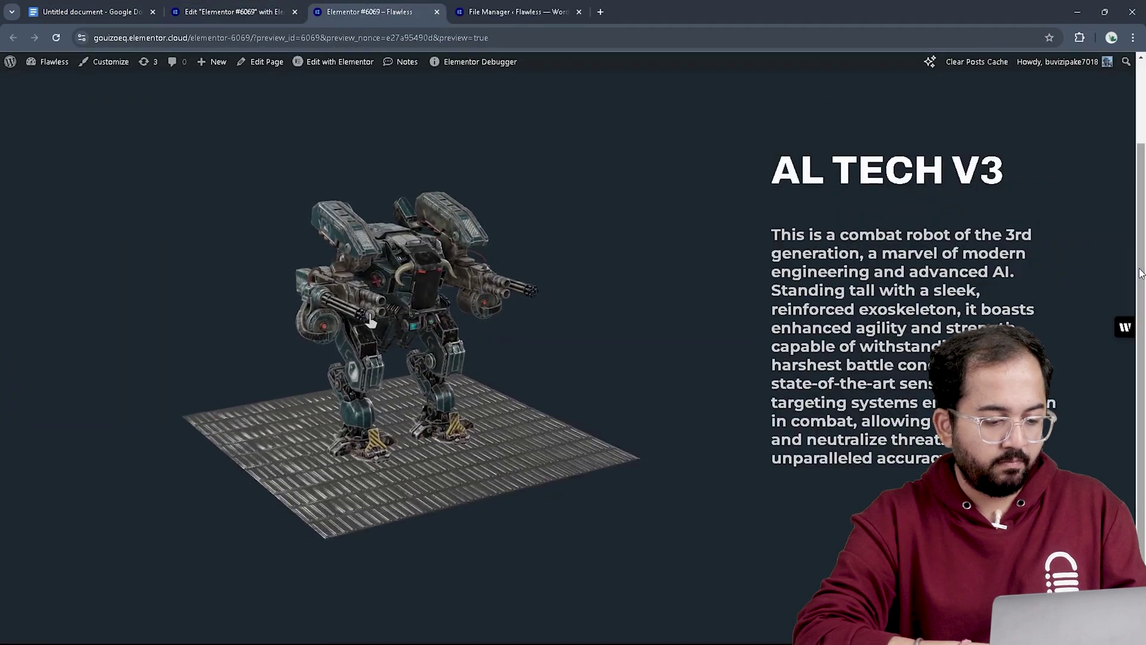
left_click_drag(455, 386, 407, 361)
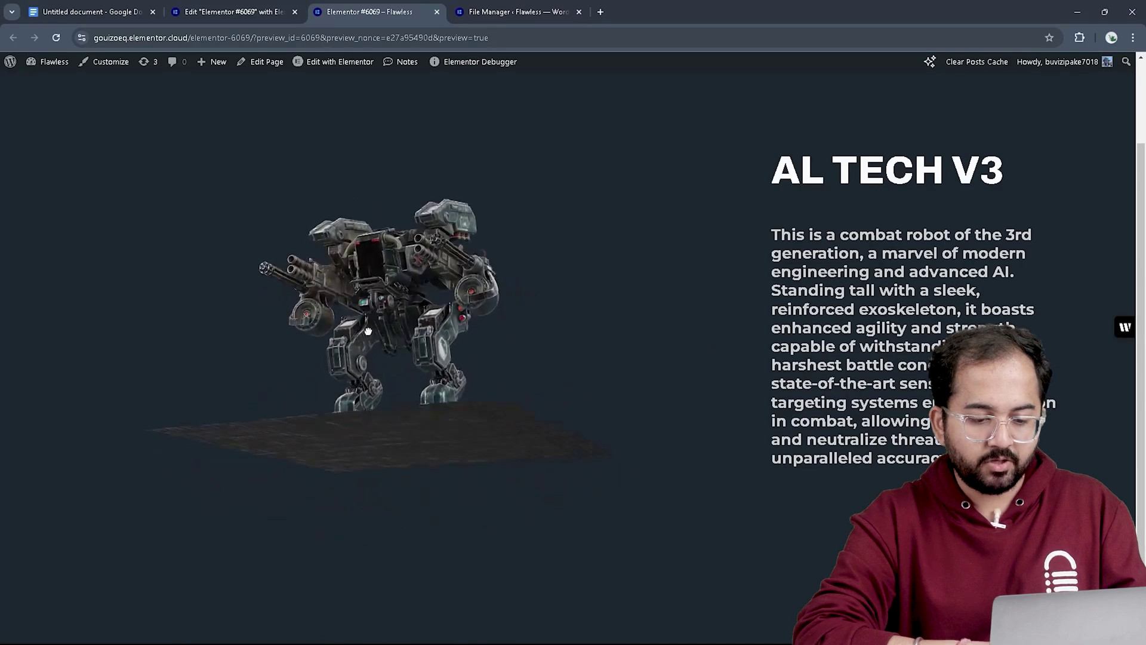